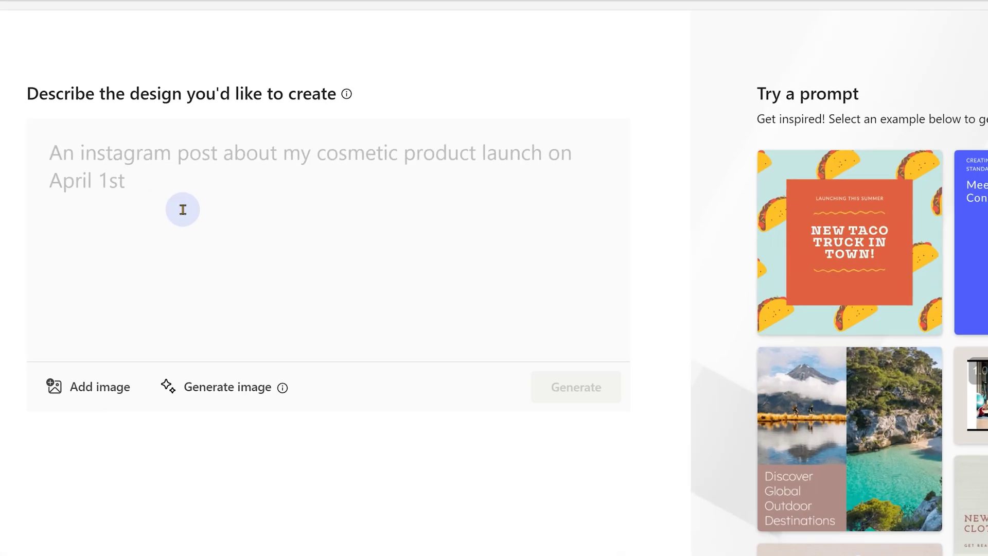
# Describe an invitation for the 'Leadership efficiency transformation workshop' and generate designs.
pyautogui.click(183, 210)
pyautogui.write('Invitation for "Leaders')
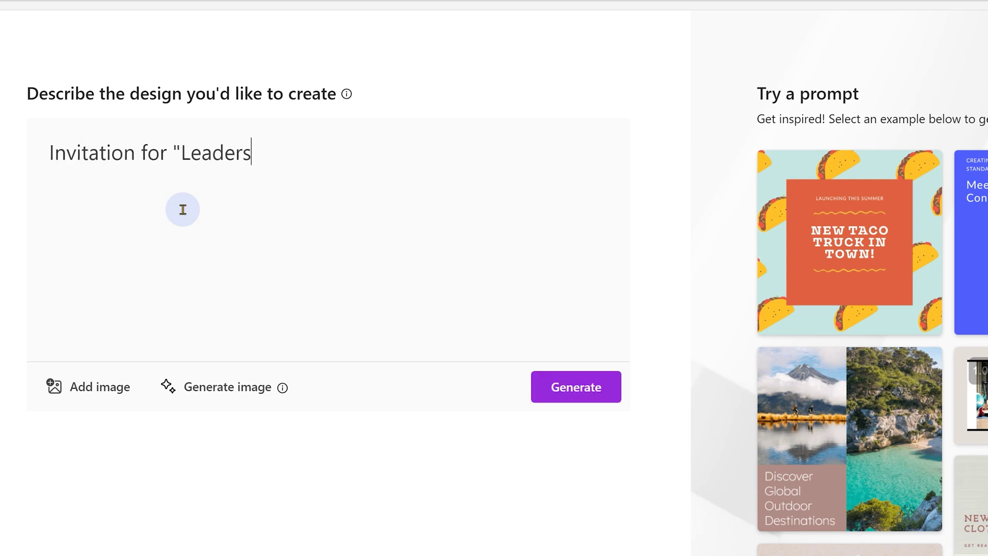
pyautogui.write('hip efficiency transformation workshops')
pyautogui.press('BackSpace')
pyautogui.write('"')
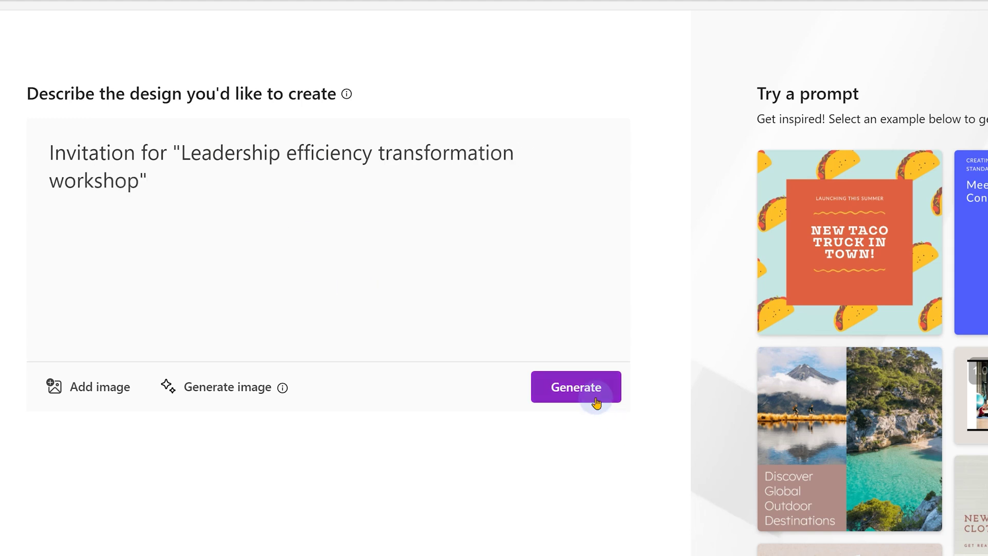
pyautogui.click(597, 400)
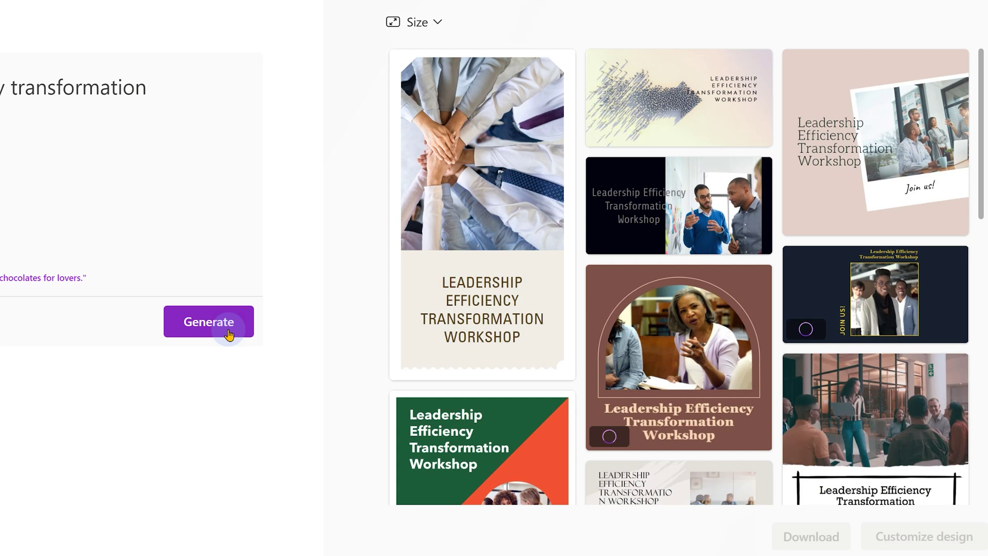
# Regenerate the designs in Portrait (1080x1920) and pick the green and orange design.
pyautogui.click(420, 23)
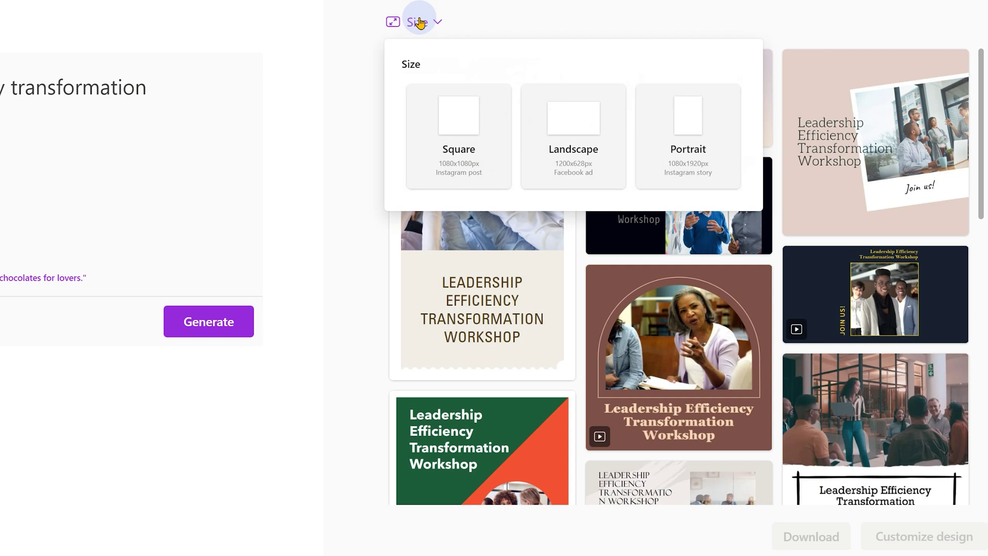
pyautogui.click(673, 144)
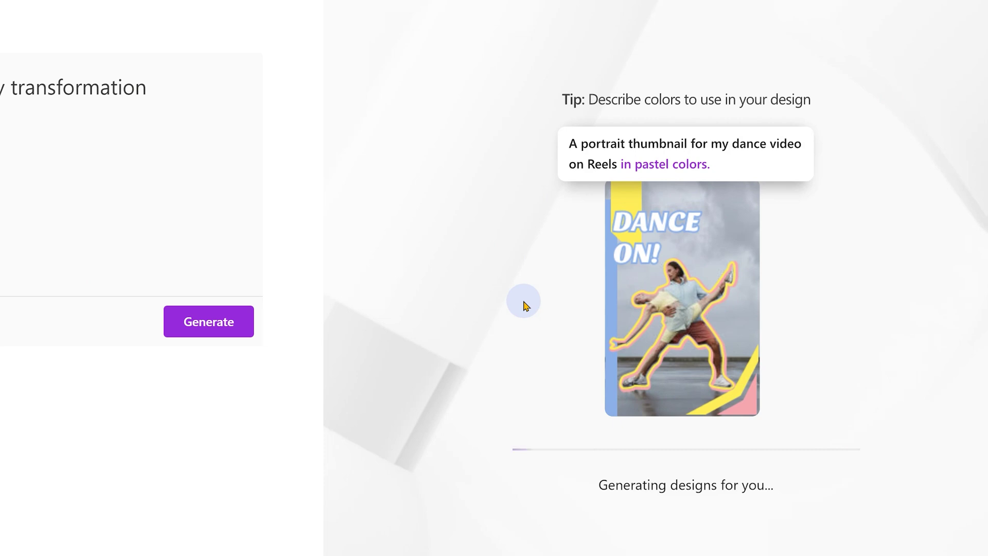
pyautogui.scroll(-1, 878, 216)
pyautogui.scroll(-2, 878, 216)
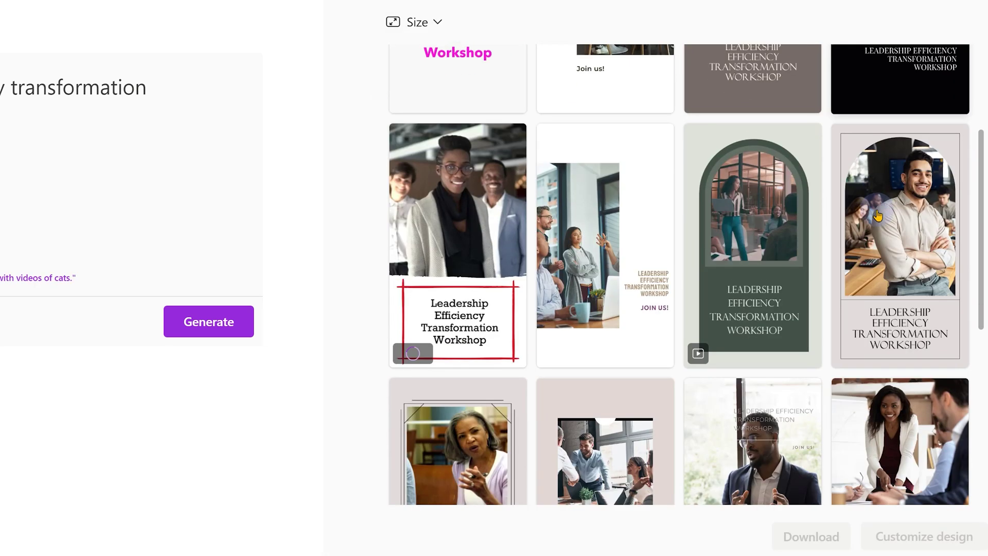
pyautogui.scroll(-3, 878, 216)
pyautogui.scroll(-2, 877, 217)
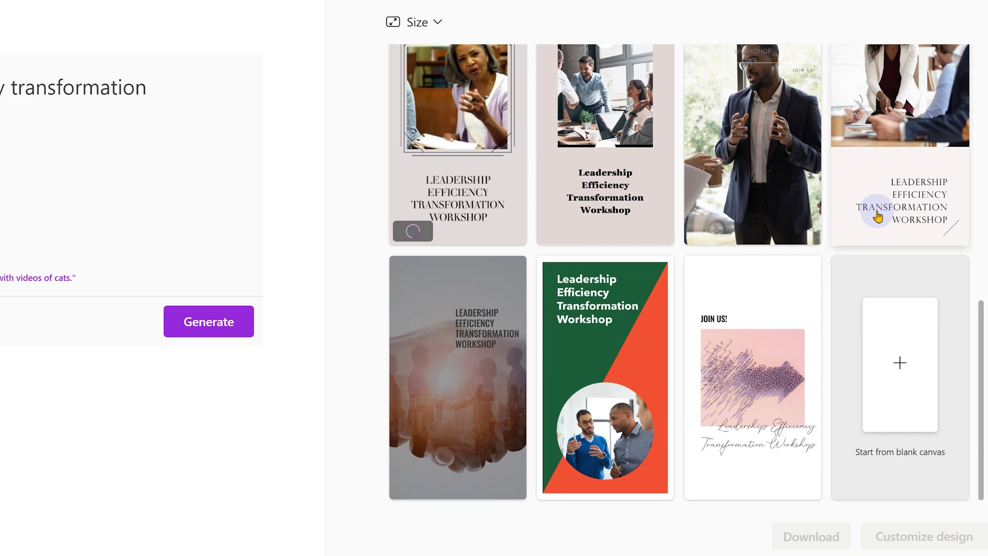
pyautogui.click(594, 374)
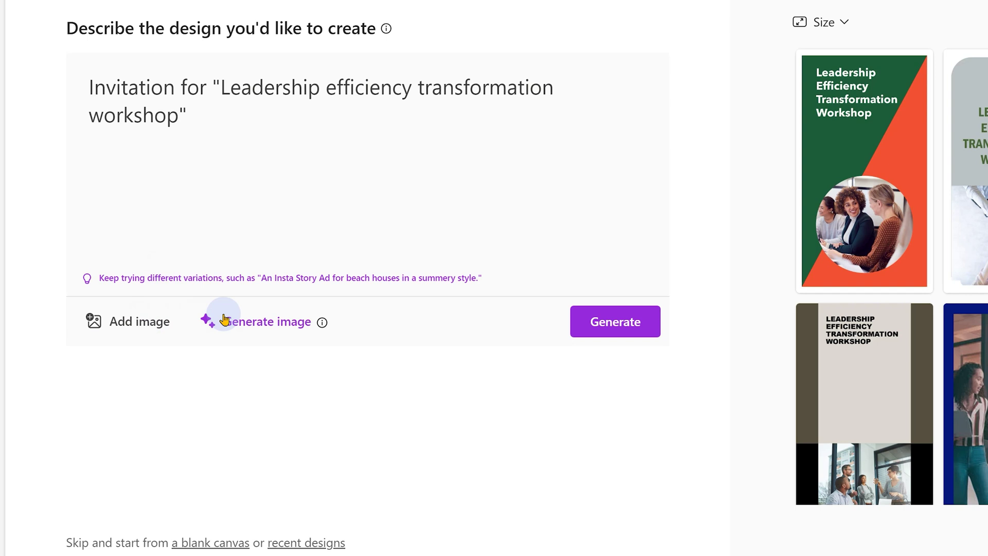
# Attach the speaker photo 'CIO event session.JPG' from this device to the prompt.
pyautogui.click(145, 320)
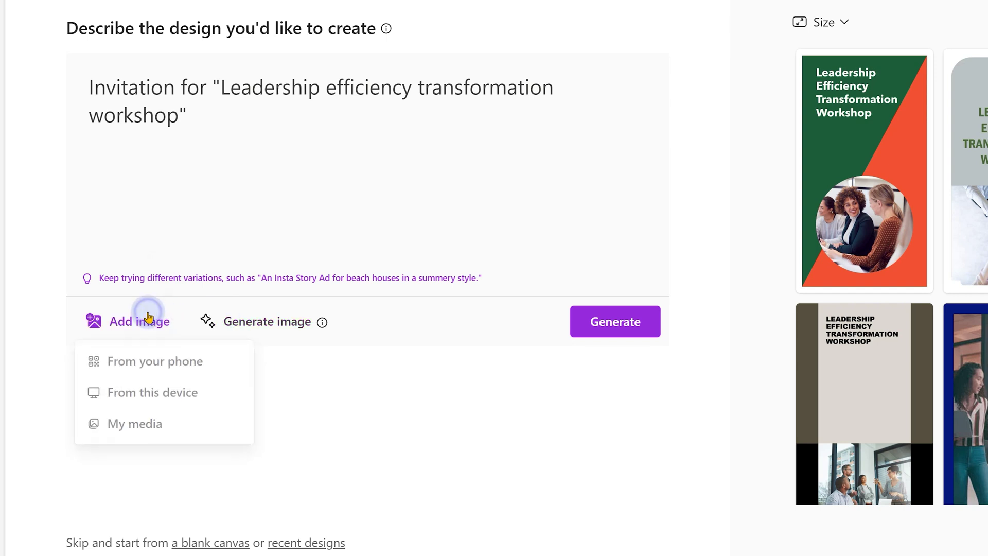
pyautogui.click(129, 394)
pyautogui.click(133, 116)
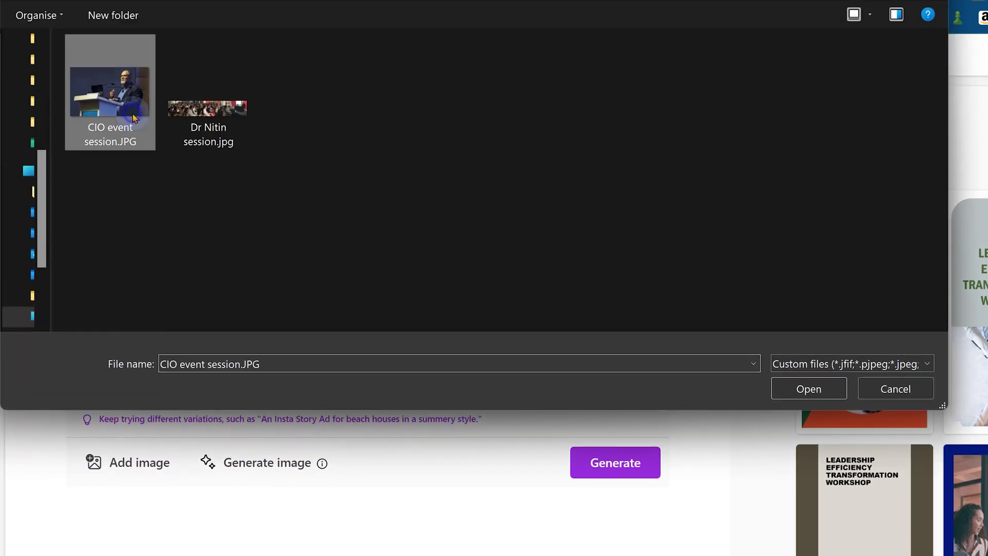
pyautogui.click(819, 391)
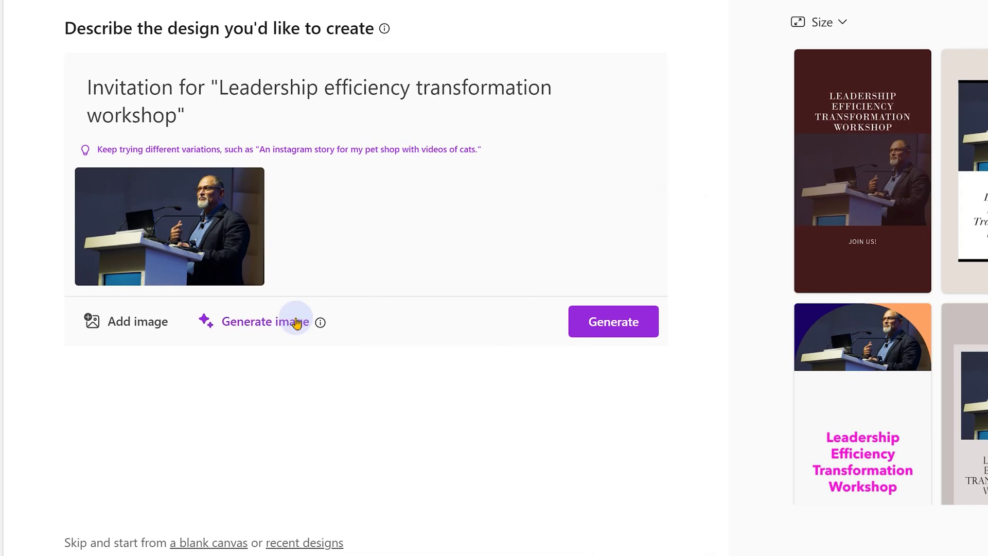
# Generate a long-view photorealistic board-room image and attach the third result.
pyautogui.click(297, 323)
pyautogui.write('leaders sitting in board r')
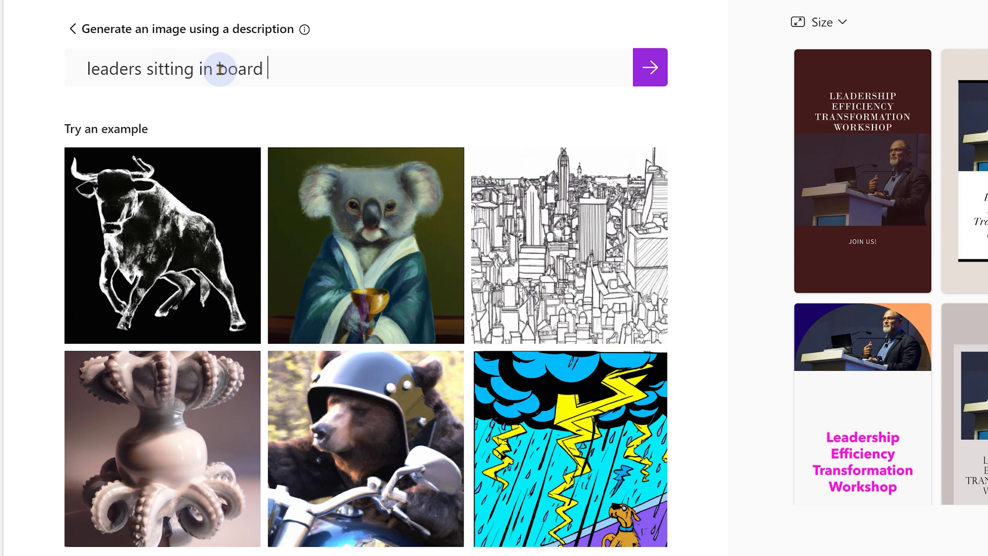
pyautogui.write('oom')
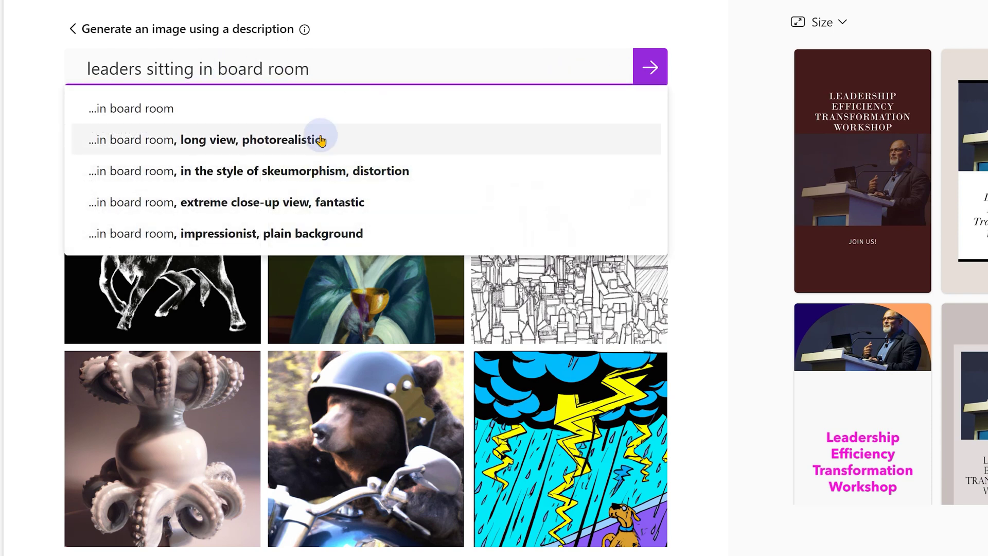
pyautogui.click(315, 136)
pyautogui.click(495, 200)
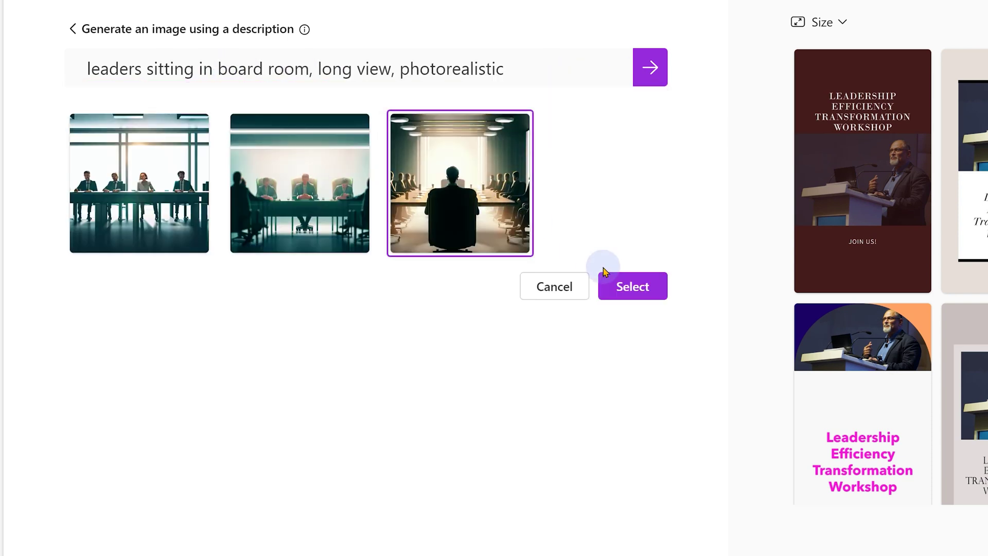
pyautogui.click(617, 285)
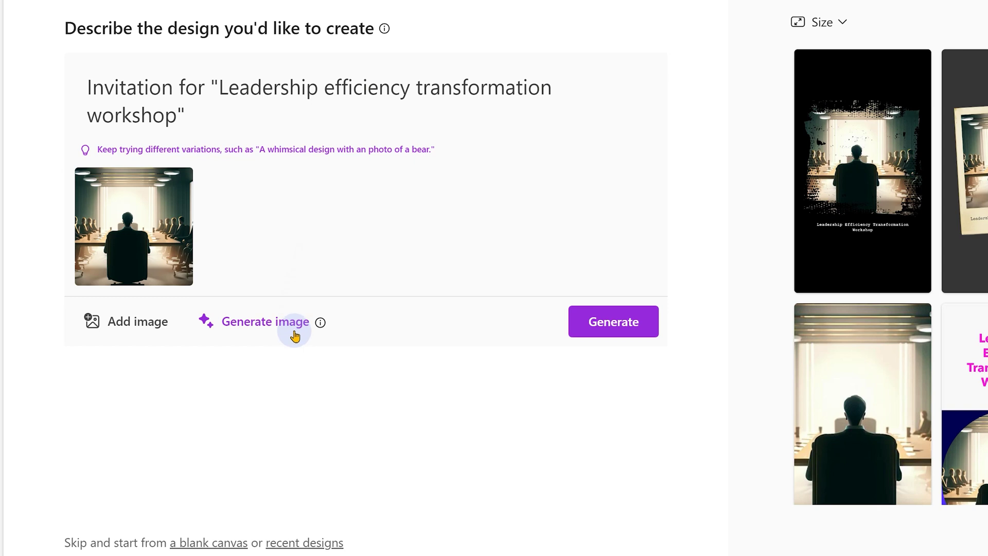
# Pick the template stacking the board-room and speaker photos above the workshop title.
pyautogui.click(138, 323)
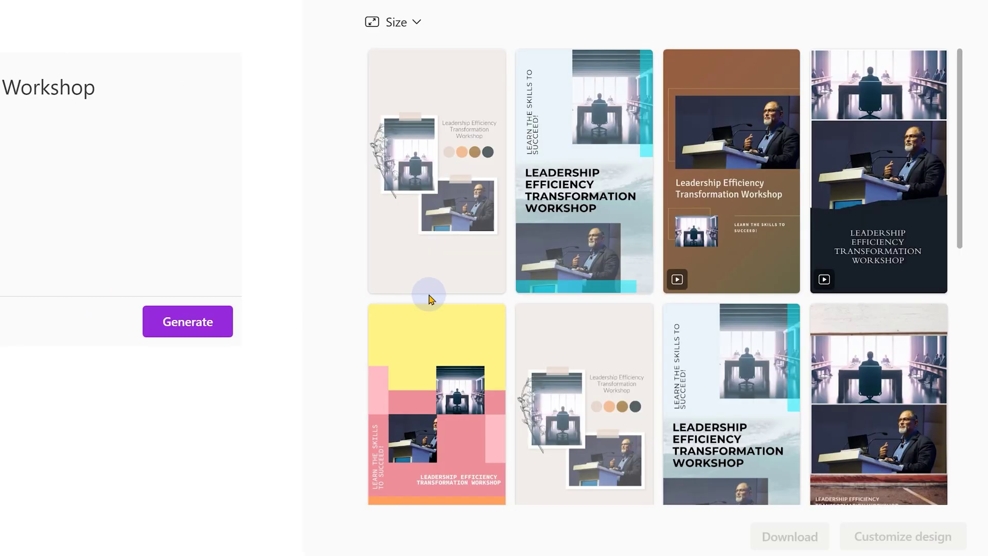
pyautogui.scroll(-1, 512, 270)
pyautogui.scroll(-2, 511, 277)
pyautogui.scroll(-2, 515, 281)
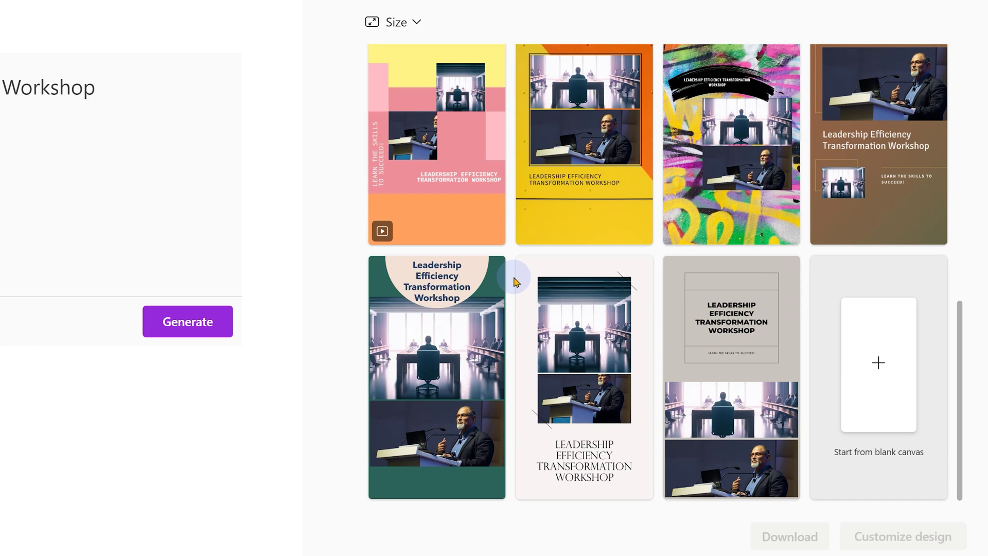
pyautogui.scroll(5, 515, 280)
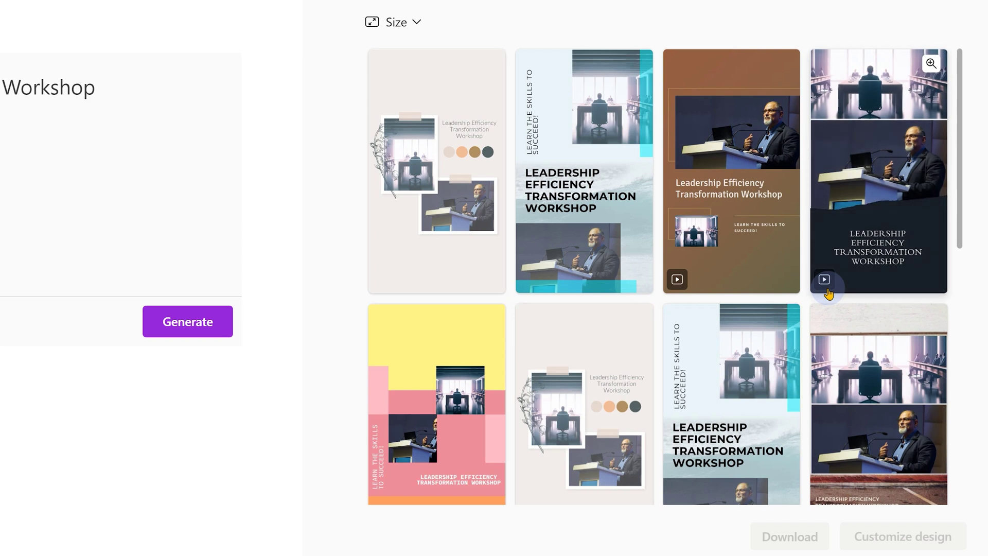
pyautogui.moveTo(879, 402)
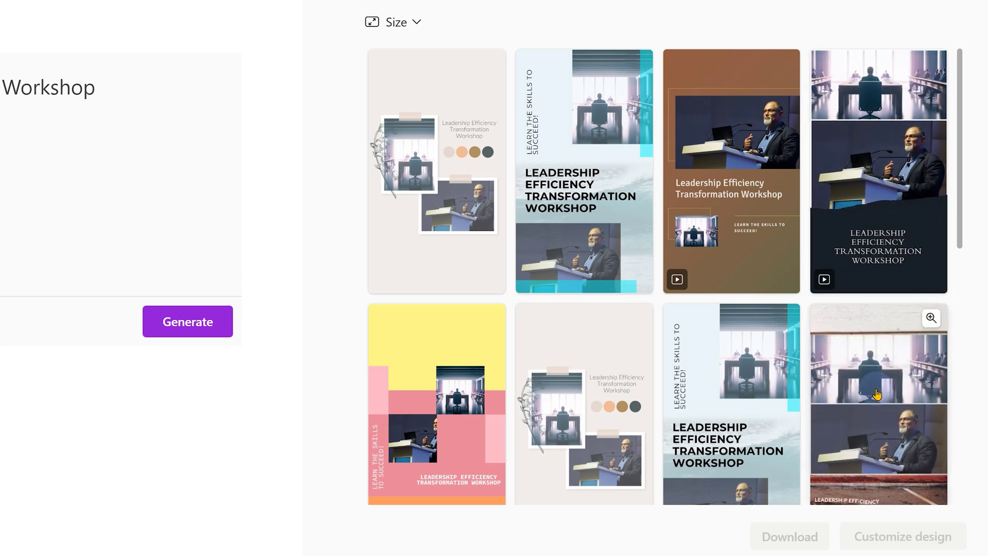
pyautogui.click(875, 394)
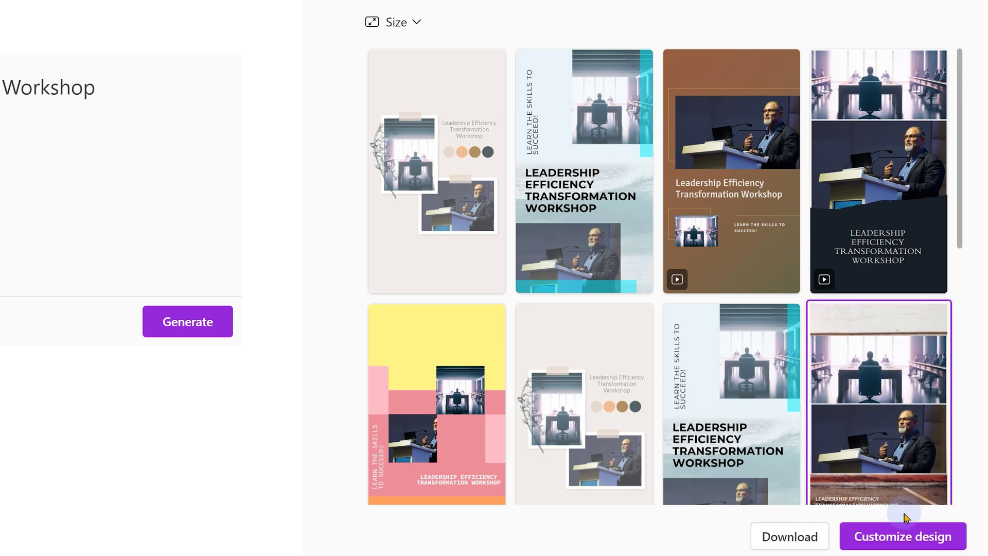
# Open the chosen template for editing and select its top background image.
pyautogui.click(902, 536)
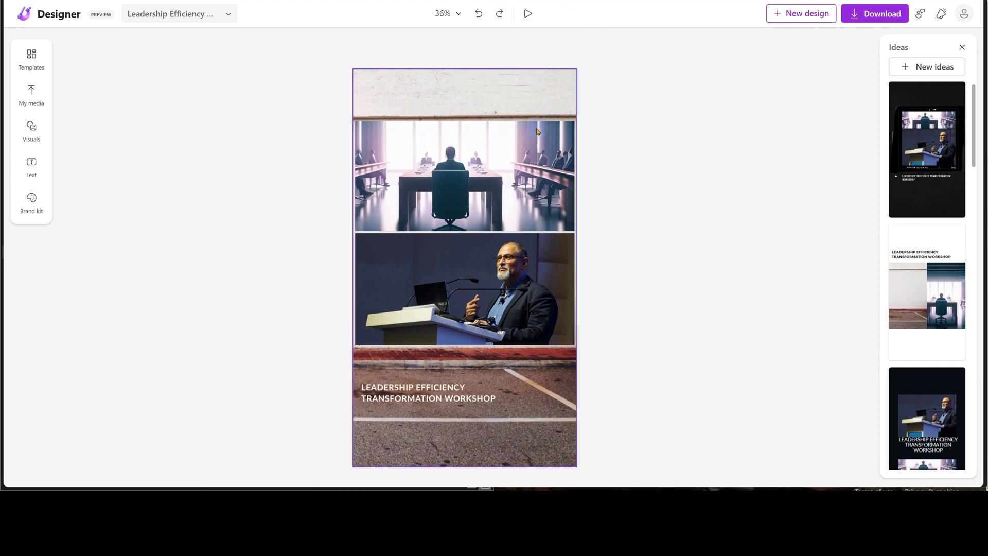
pyautogui.click(474, 98)
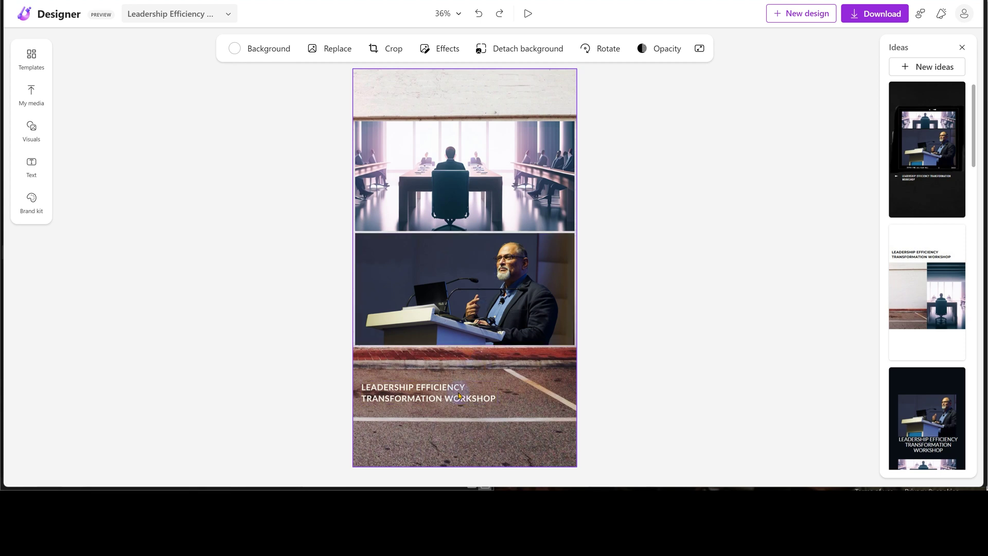
# Replace the bottom background with the tunnel photo from recently used gallery photos.
pyautogui.click(472, 104)
pyautogui.click(332, 49)
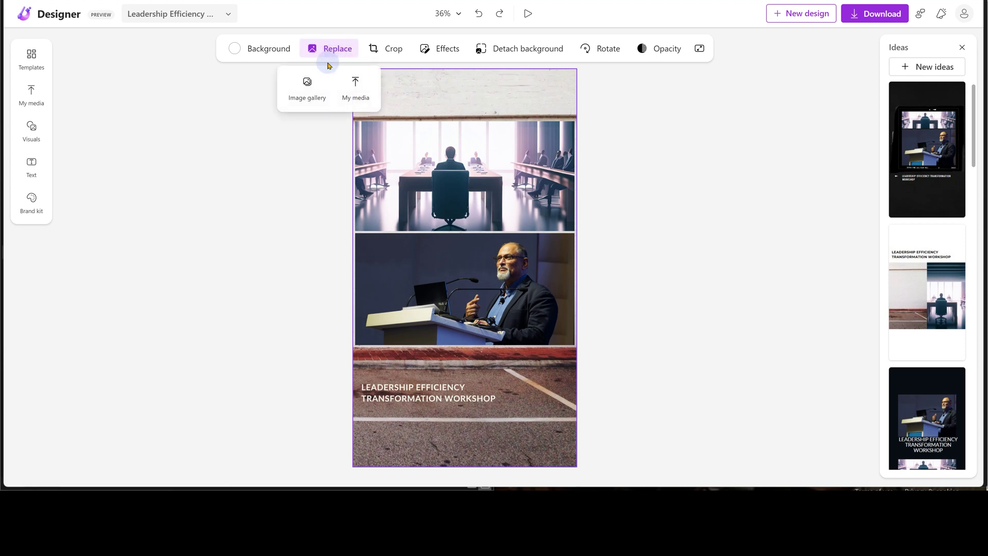
pyautogui.click(309, 82)
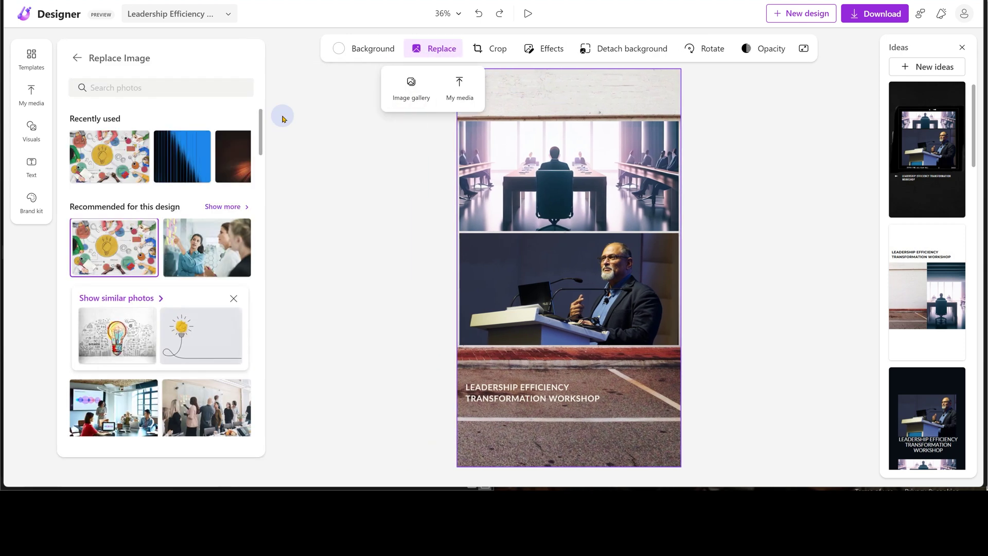
pyautogui.moveTo(233, 157)
pyautogui.click(244, 157)
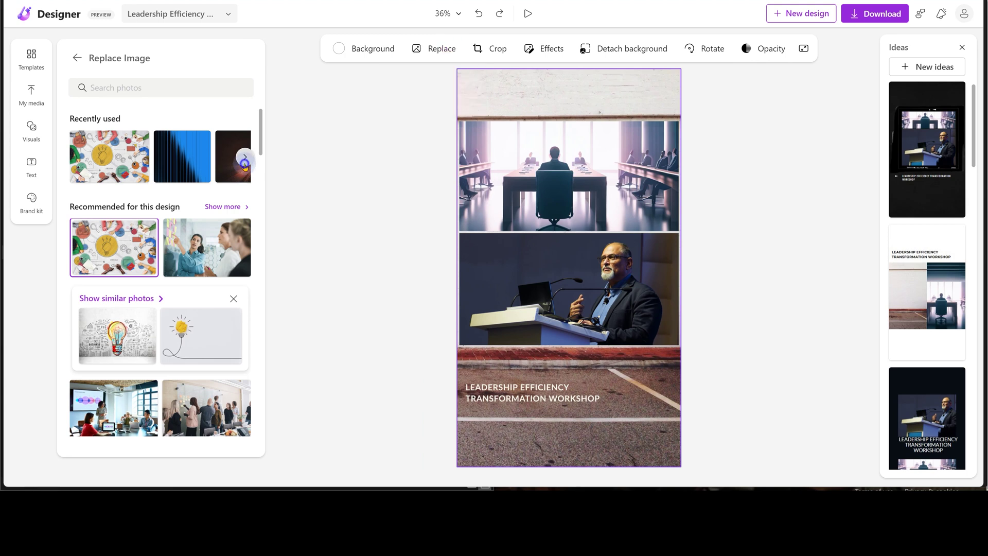
pyautogui.click(101, 179)
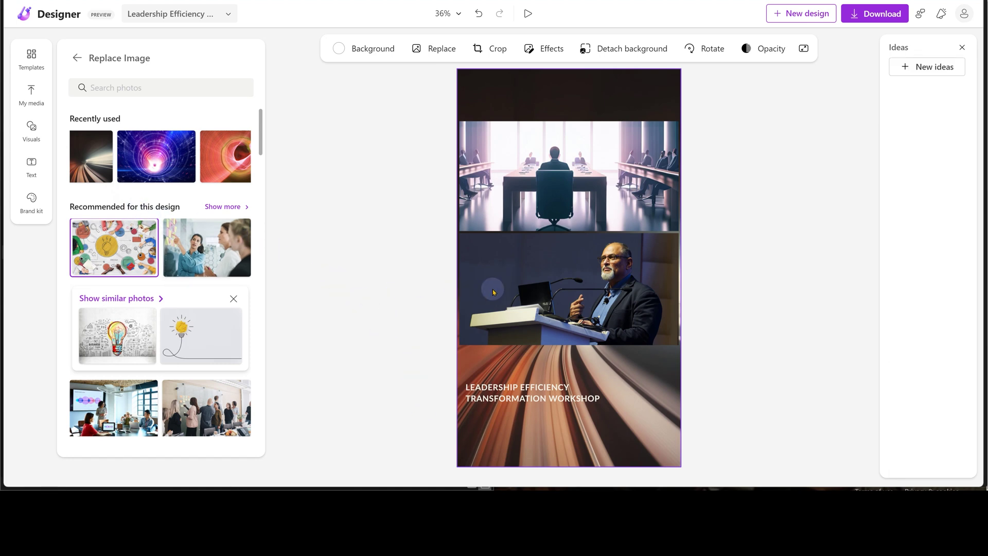
# Try removing the speaker photo's background, undo it, and deselect the photo.
pyautogui.click(629, 271)
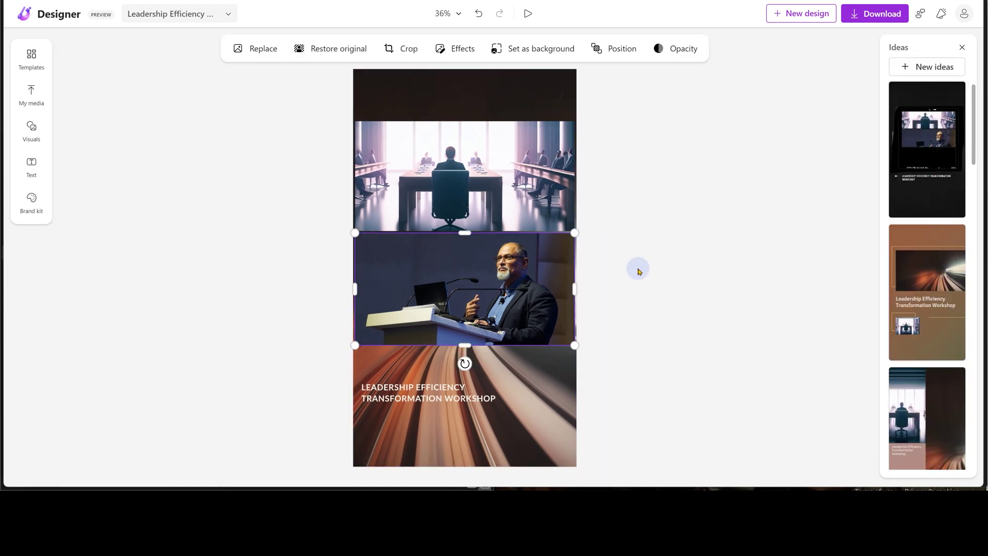
pyautogui.click(330, 48)
pyautogui.click(329, 49)
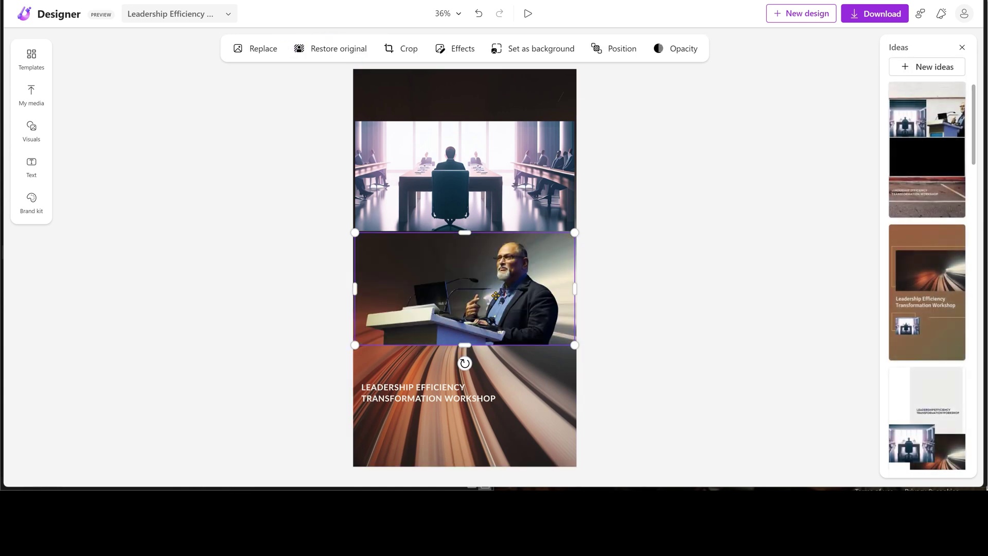
pyautogui.hotkey('ctrl', 'z')
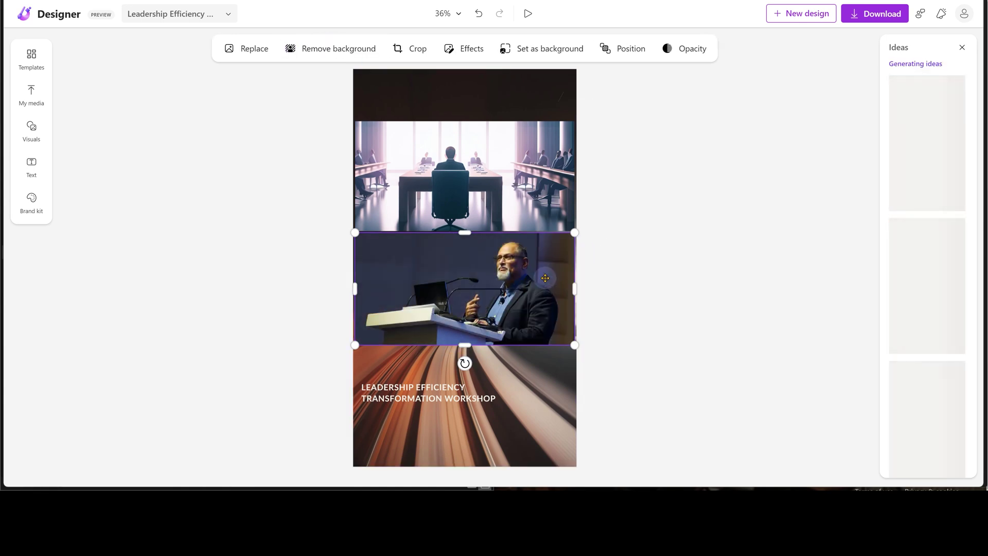
pyautogui.click(671, 284)
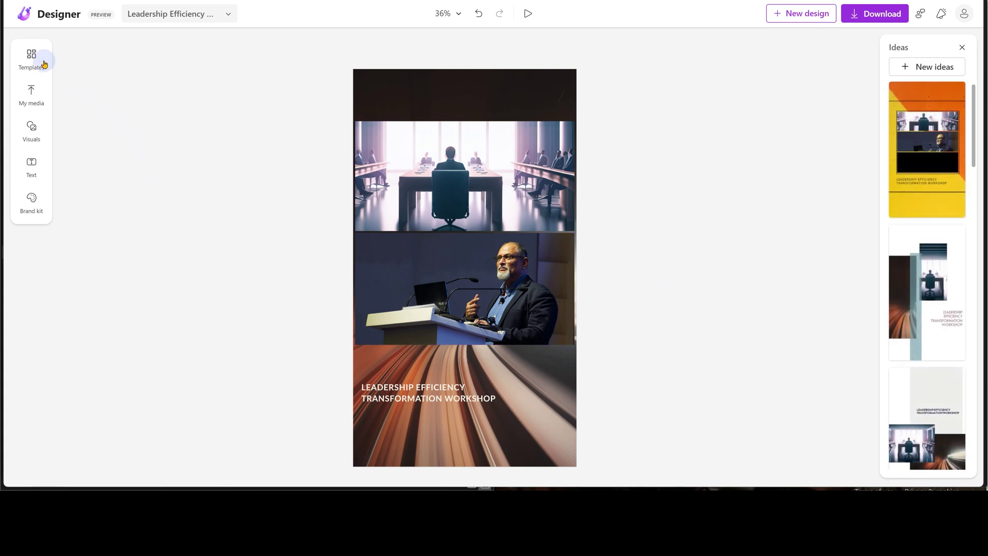
# Browse My media, stock photos, graphics and videos, then reach AI image generation.
pyautogui.click(31, 95)
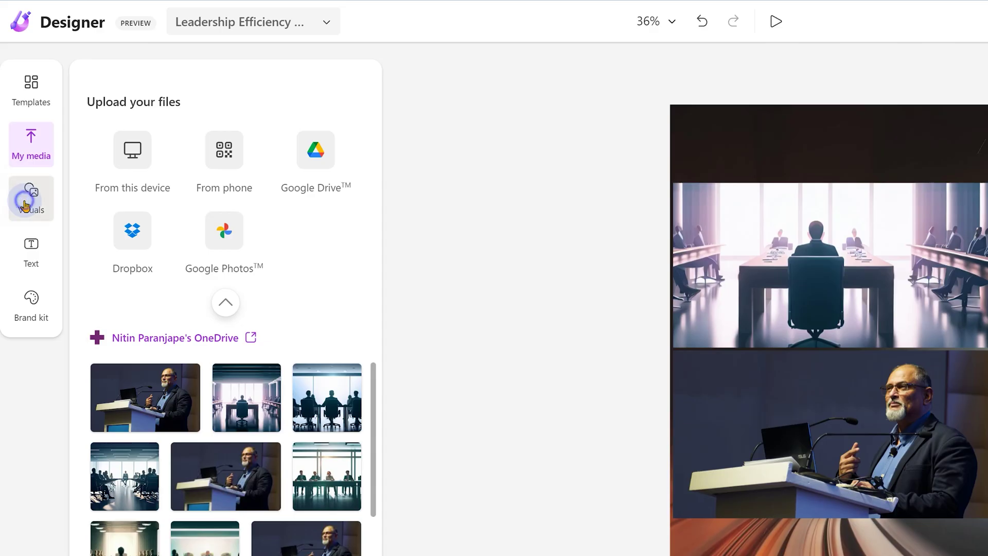
pyautogui.click(25, 206)
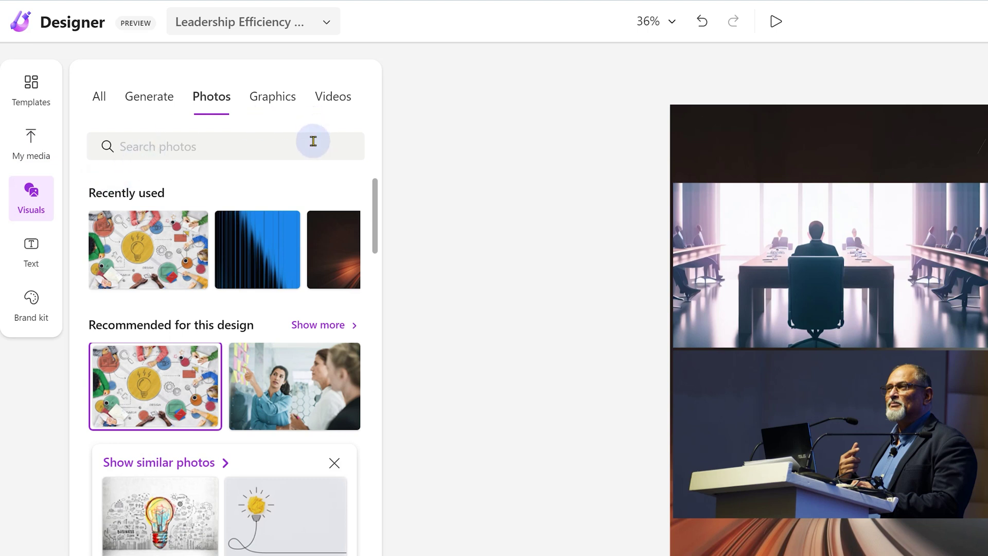
pyautogui.click(296, 101)
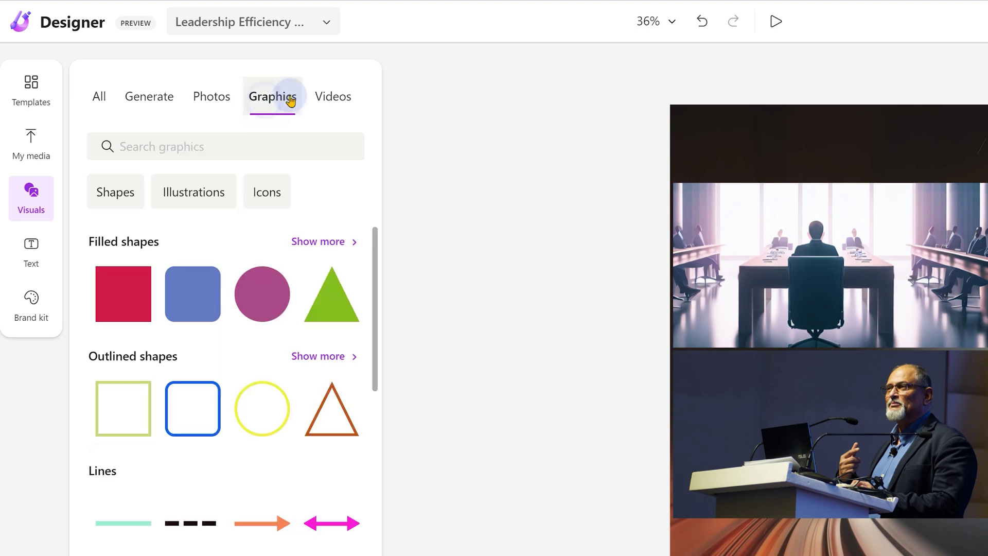
pyautogui.click(324, 100)
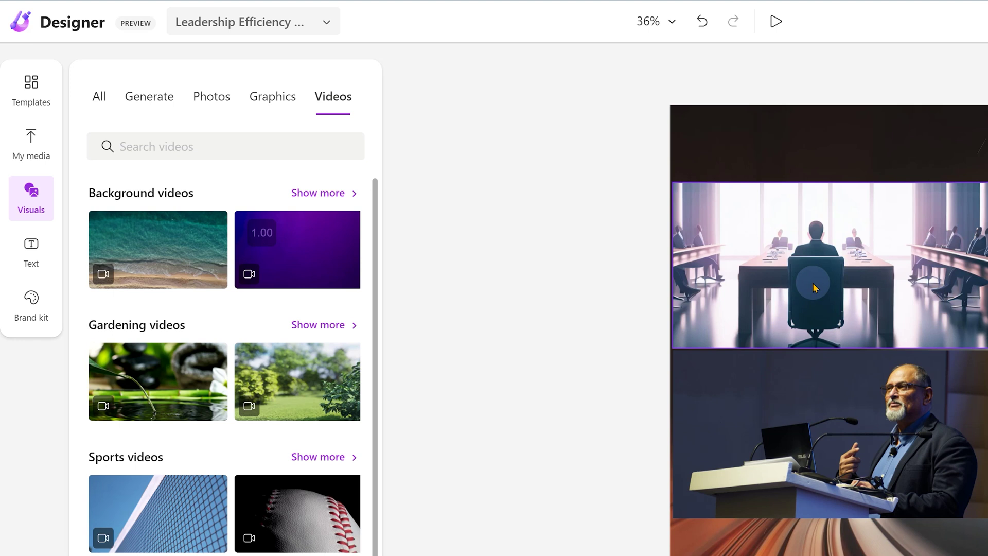
pyautogui.click(129, 103)
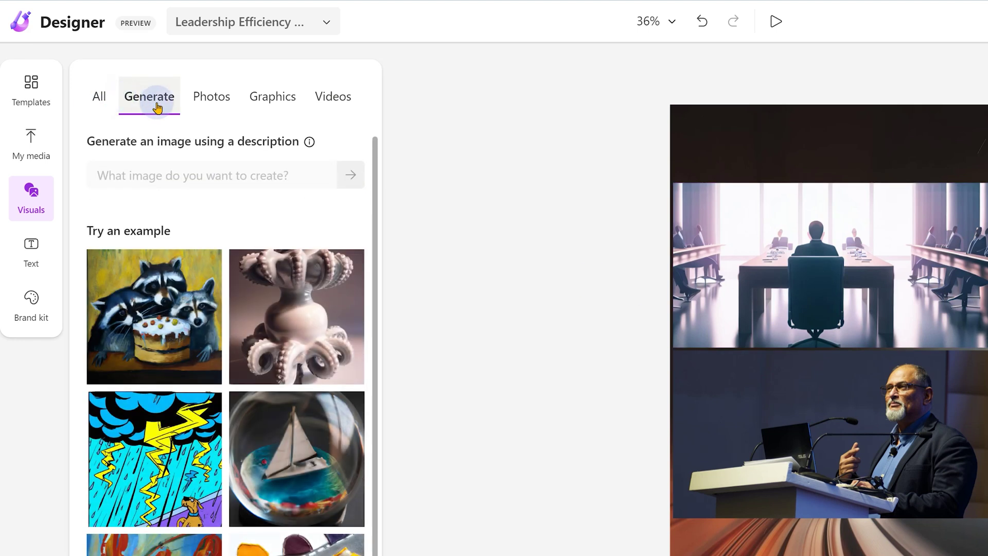
pyautogui.click(132, 163)
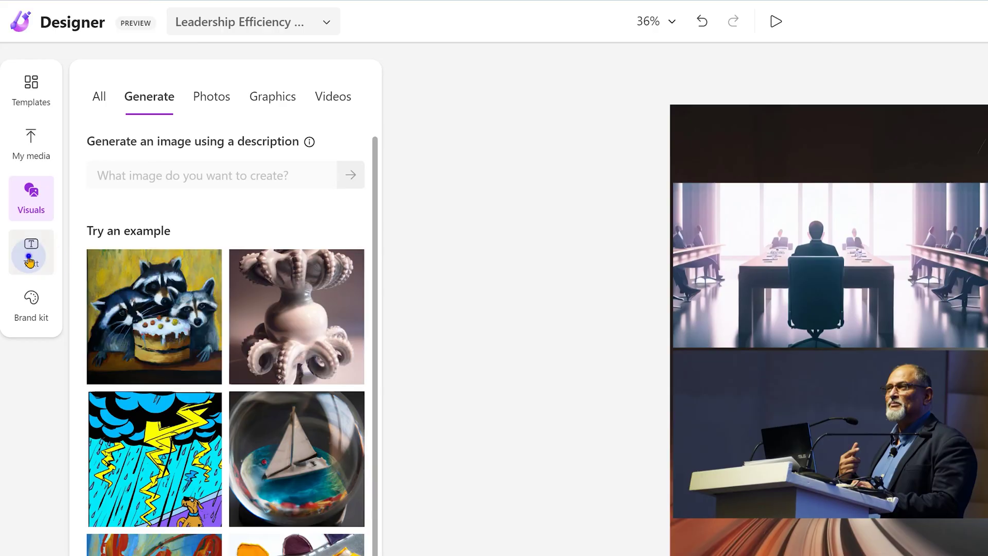
# Generate the subheading 'Unlocking Peak Performance' with AI and place it on the poster.
pyautogui.click(31, 255)
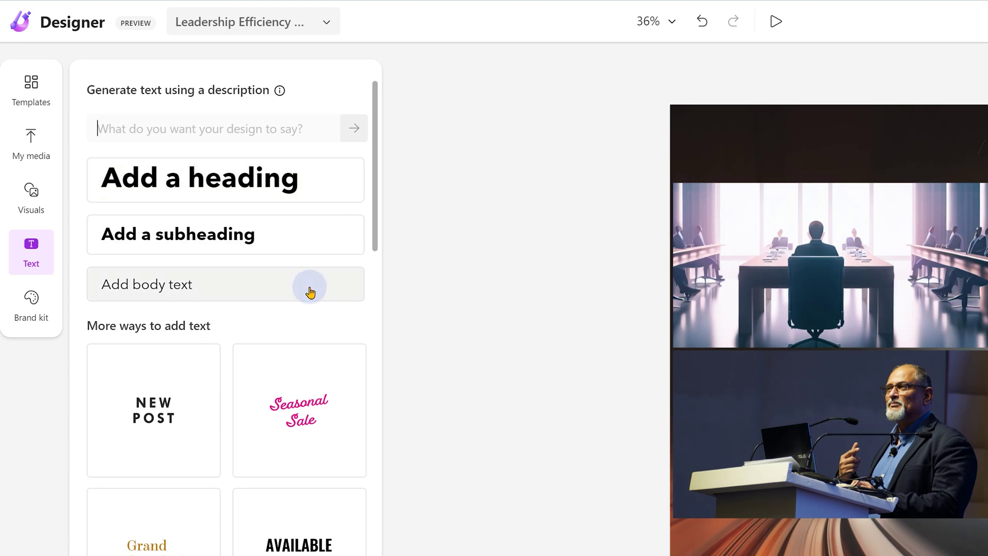
pyautogui.click(155, 132)
pyautogui.write('Leadership transformation workshop key benefits')
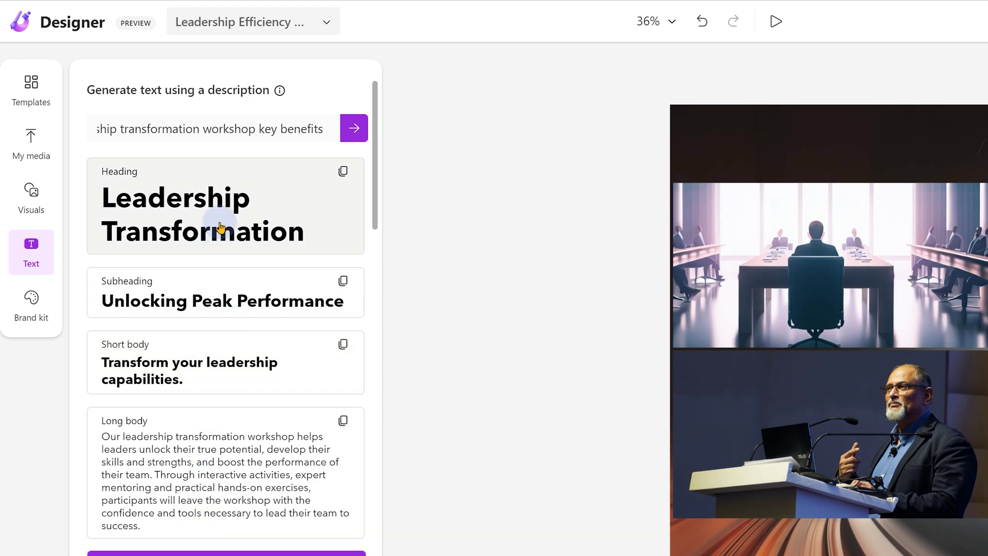
pyautogui.click(232, 309)
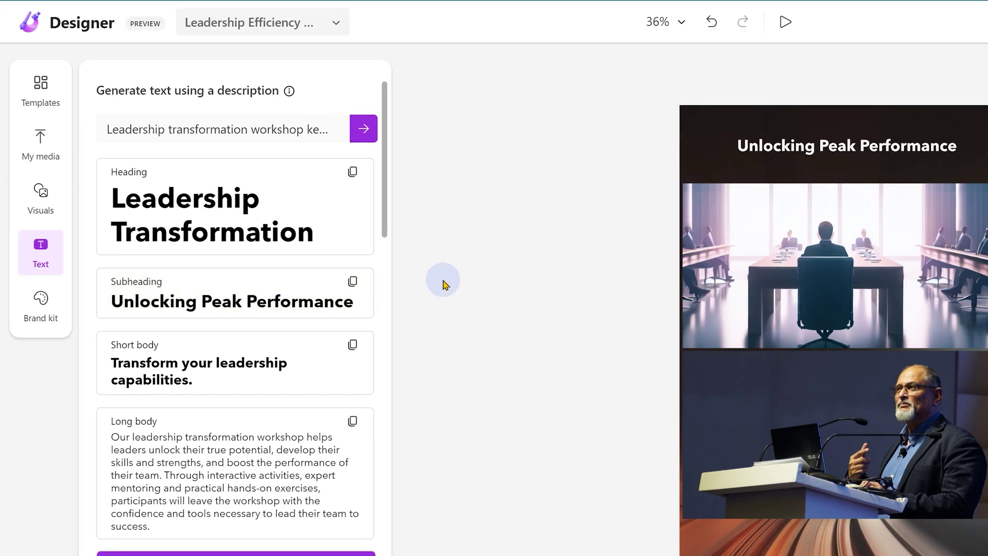
# Generate a yellow, blue, teal and green brand-kit palette from a brand description.
pyautogui.click(33, 302)
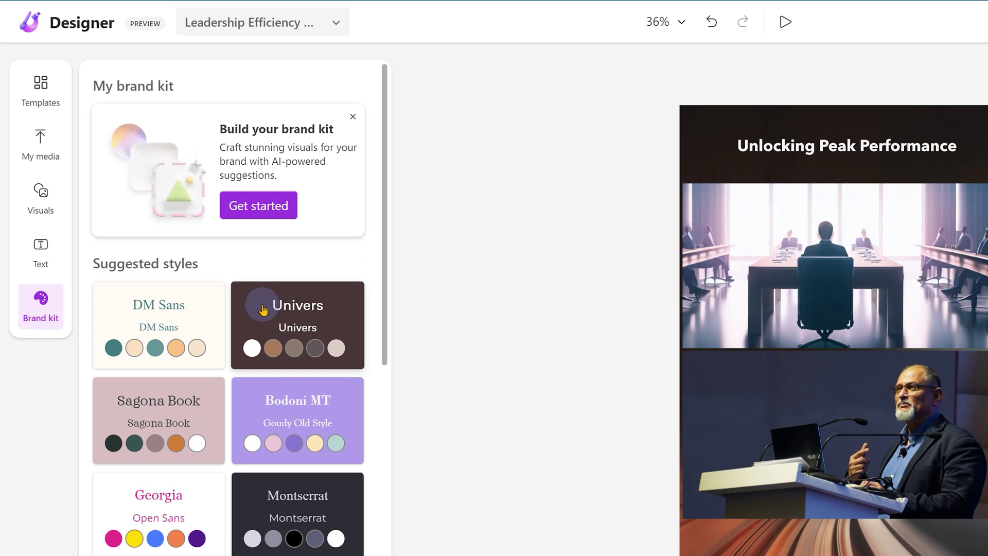
pyautogui.click(263, 310)
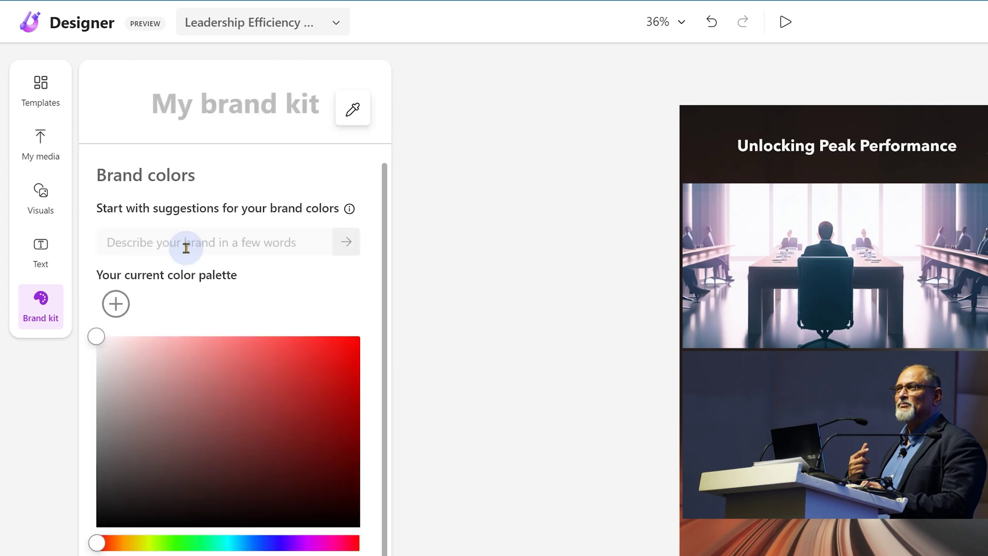
pyautogui.click(273, 245)
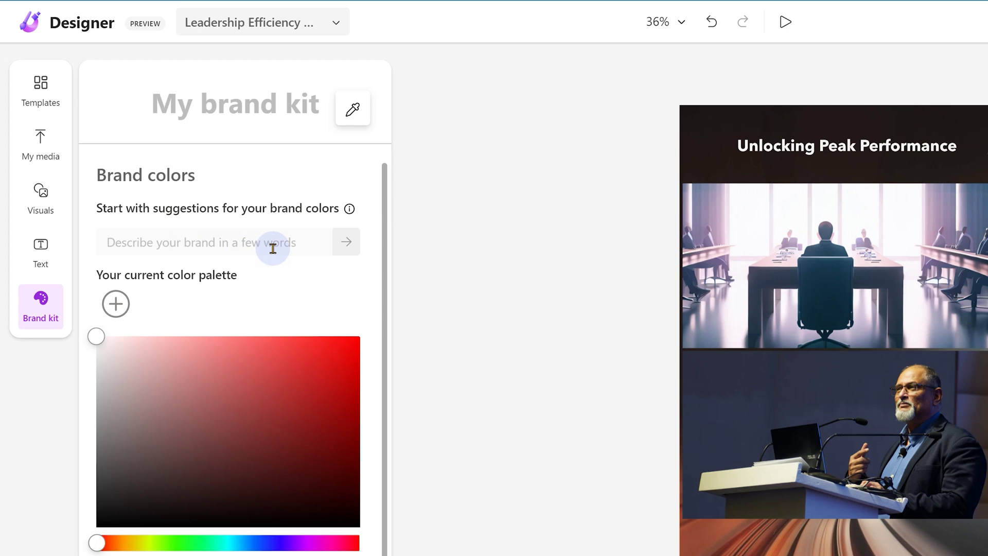
pyautogui.write('our brand tran')
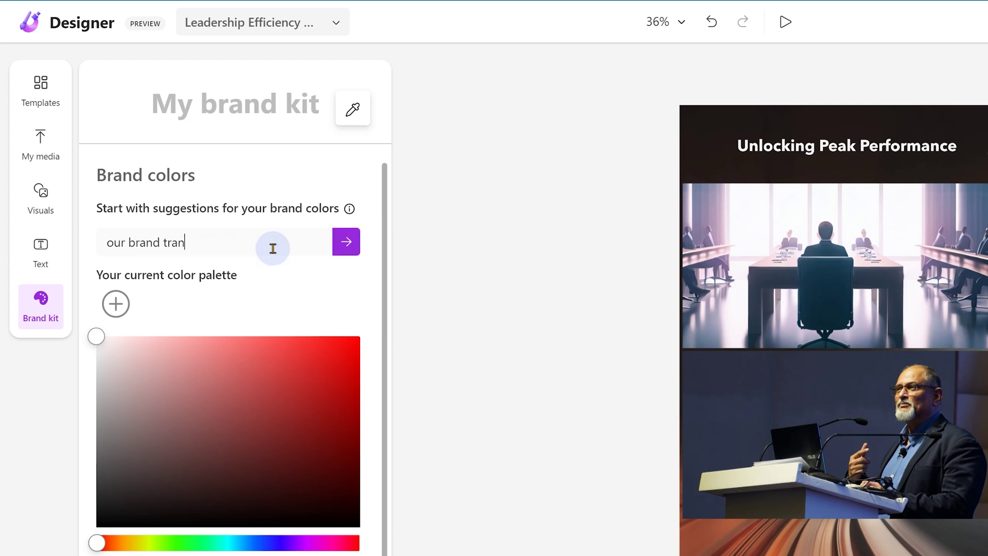
pyautogui.write('sforms efficiency of work across the organization')
pyautogui.click(347, 242)
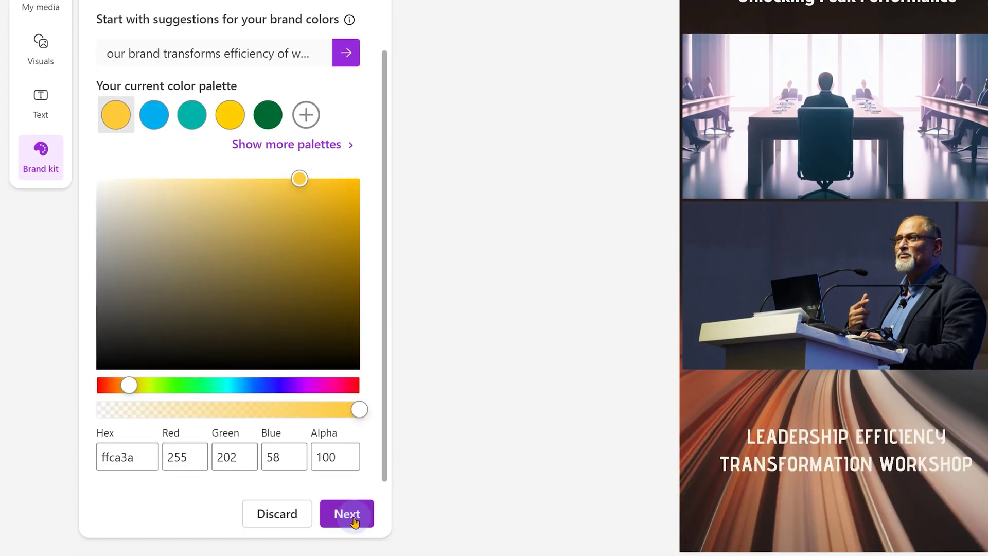
pyautogui.click(348, 514)
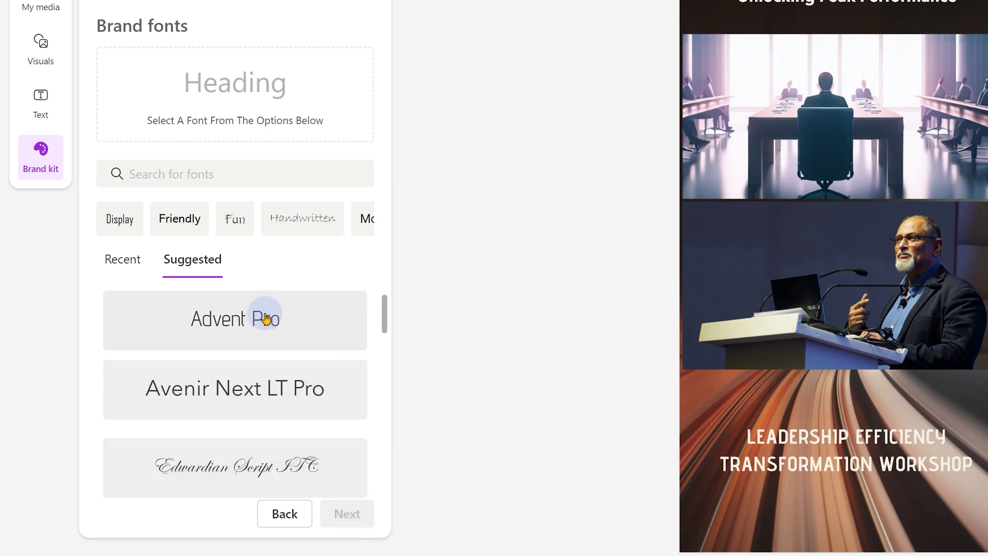
pyautogui.scroll(-1, 284, 337)
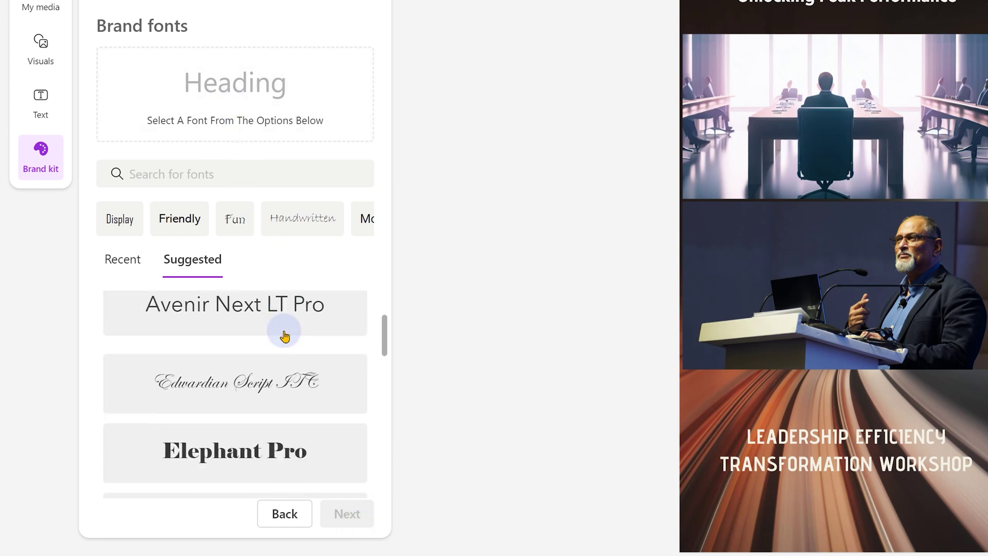
pyautogui.scroll(-2, 285, 337)
# Set Avenir Next LT Pro and Advent Pro (body) as brand fonts and save the kit.
pyautogui.click(284, 352)
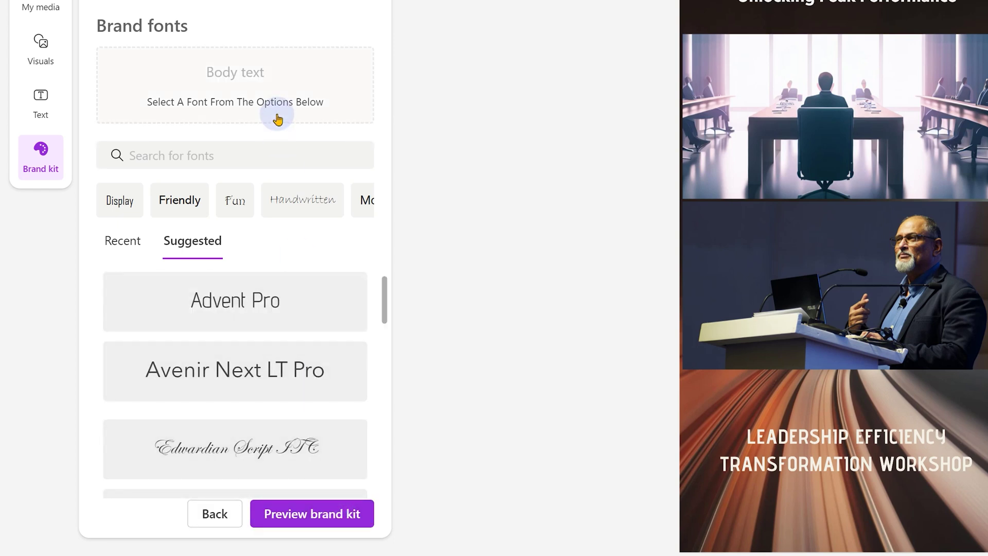
pyautogui.click(266, 323)
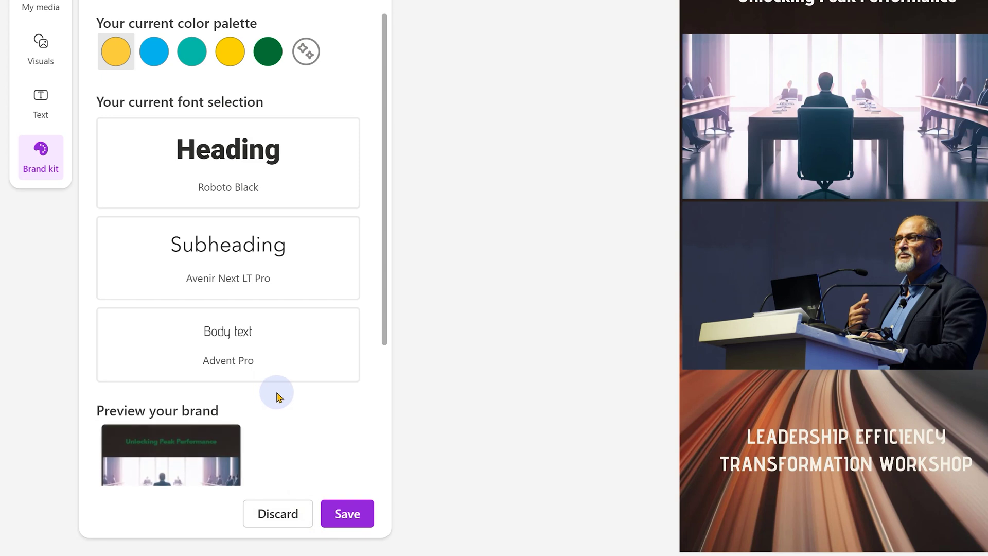
pyautogui.click(354, 515)
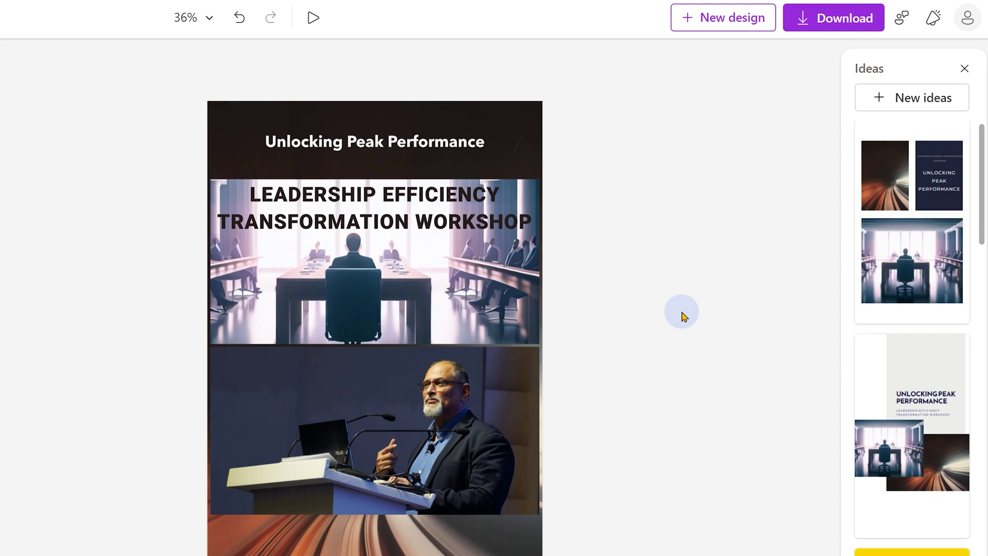
# Choose PNG as the poster's download file type.
pyautogui.click(831, 16)
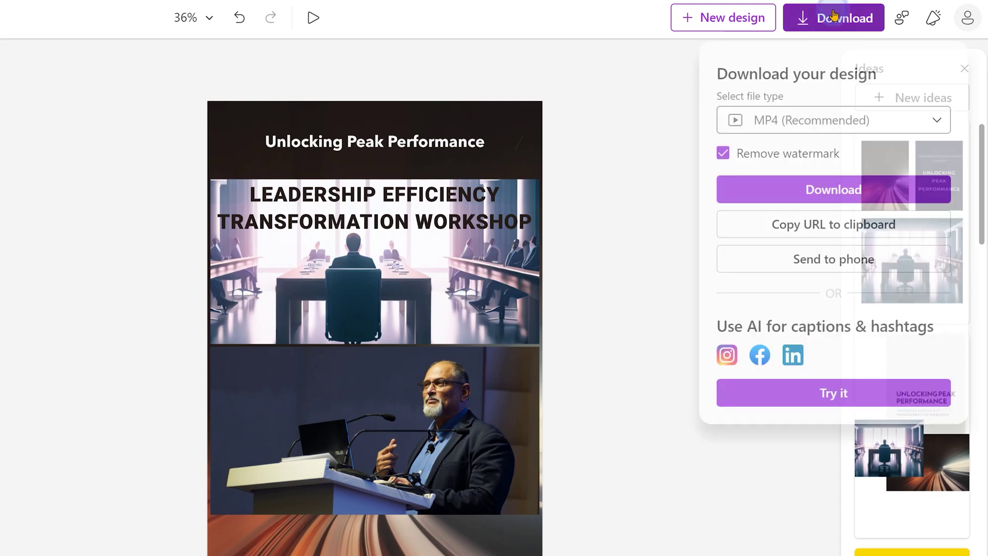
pyautogui.click(795, 123)
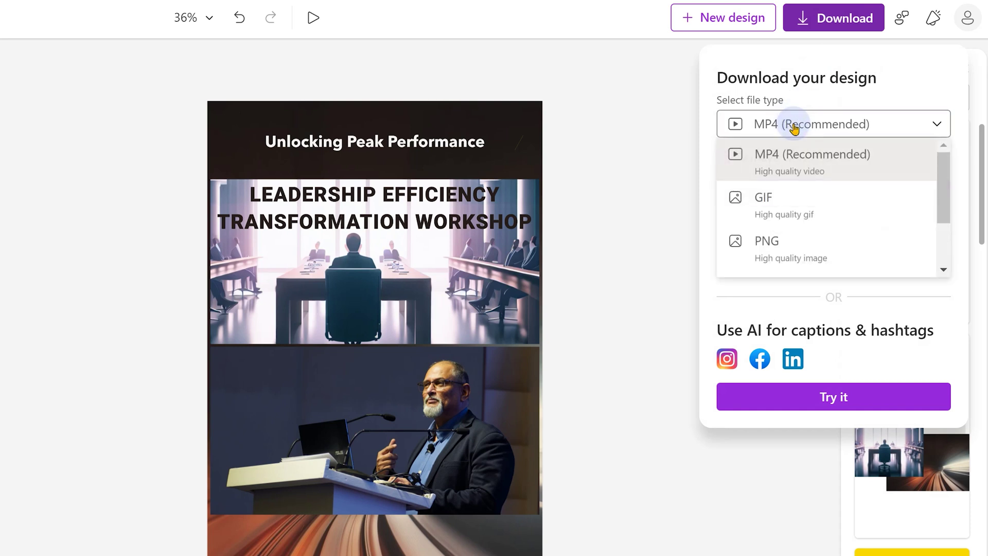
pyautogui.click(823, 17)
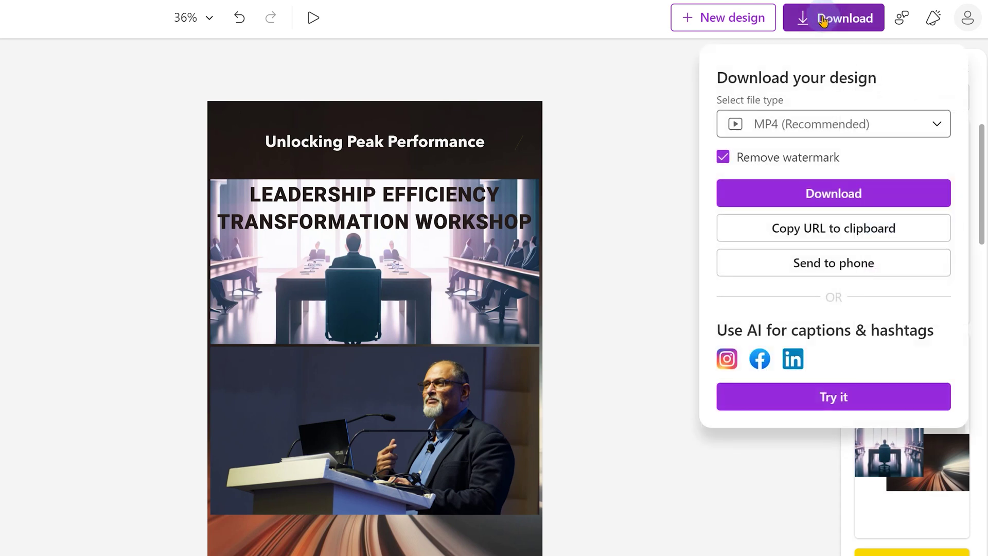
pyautogui.click(777, 123)
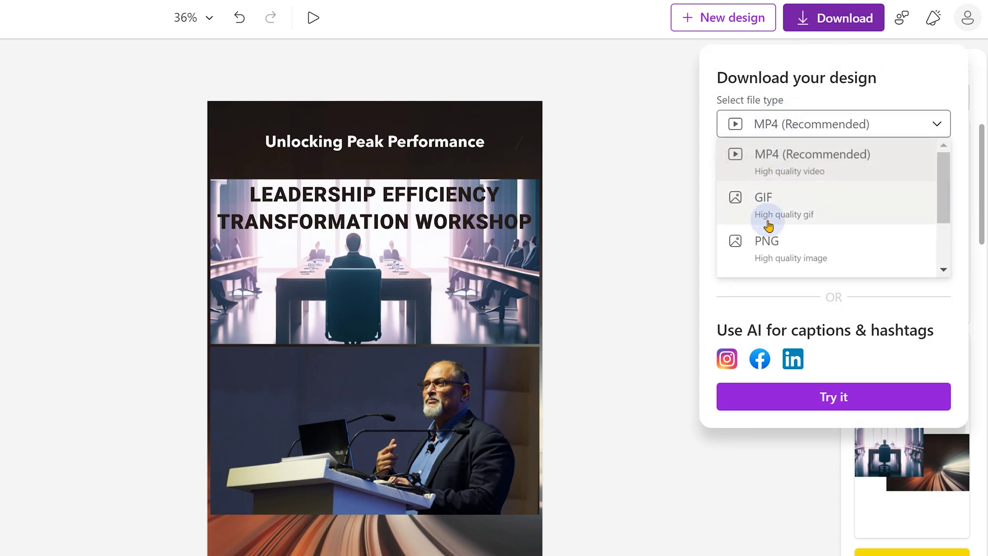
pyautogui.click(764, 253)
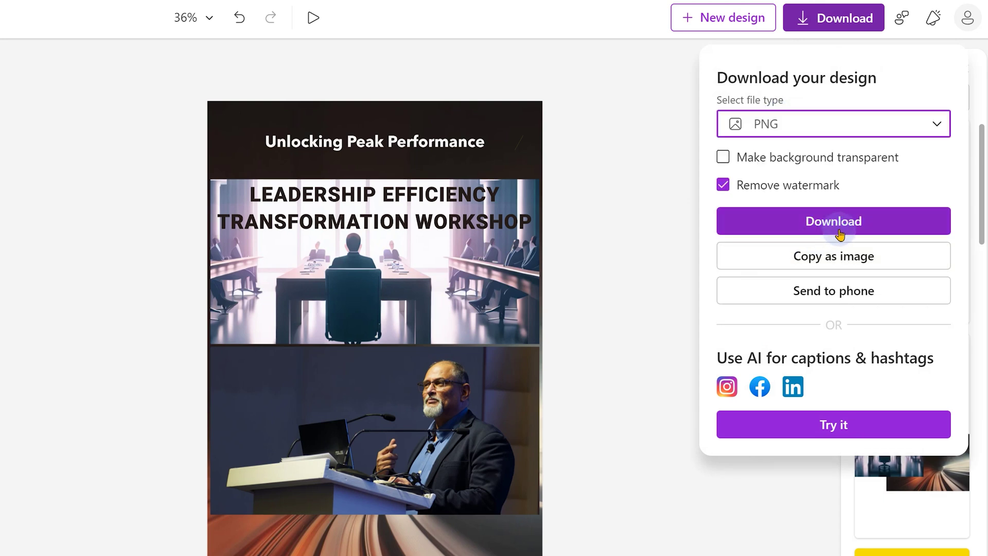